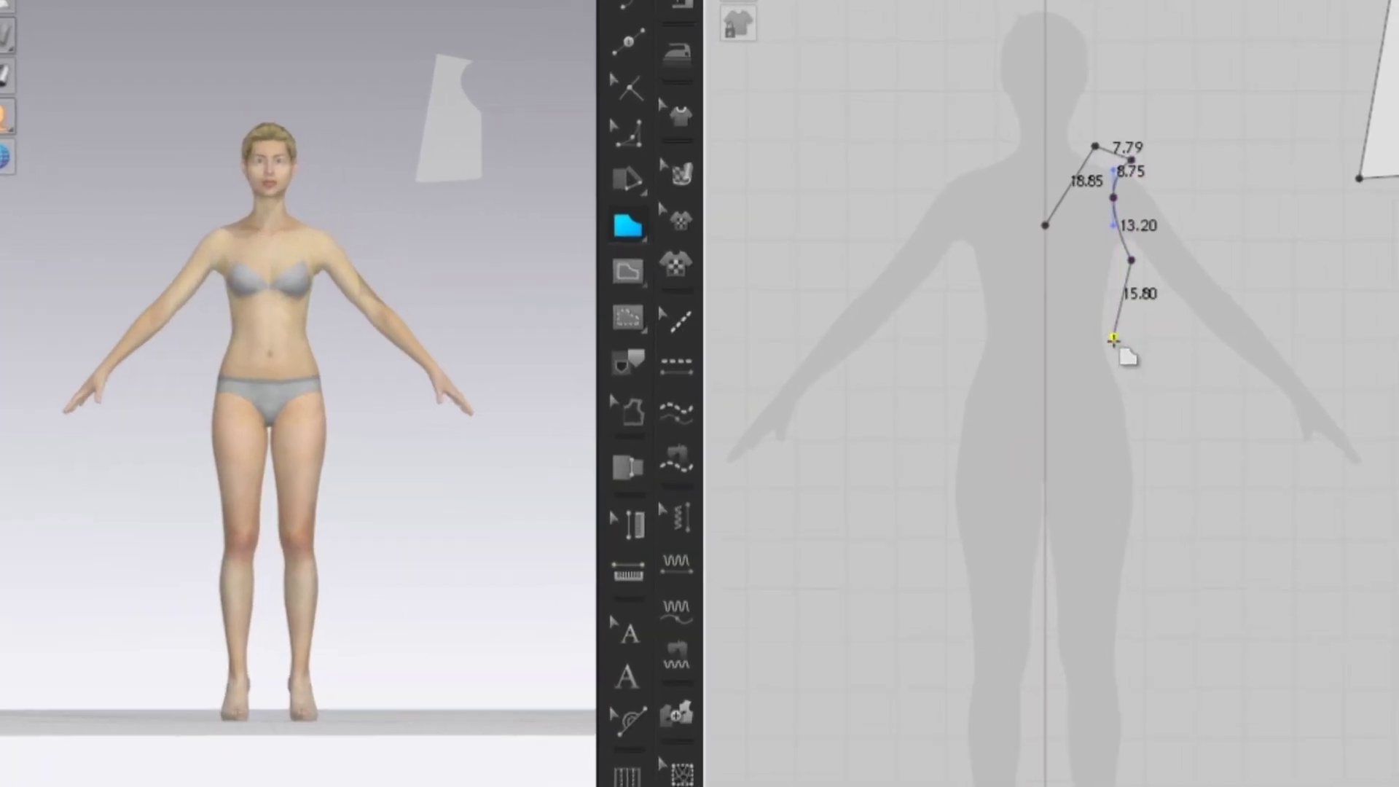
# - Place the lower side-seam, hip, side hem and inner hem corner points of the outline
pyautogui.click(1106, 377)
pyautogui.click(1196, 456)
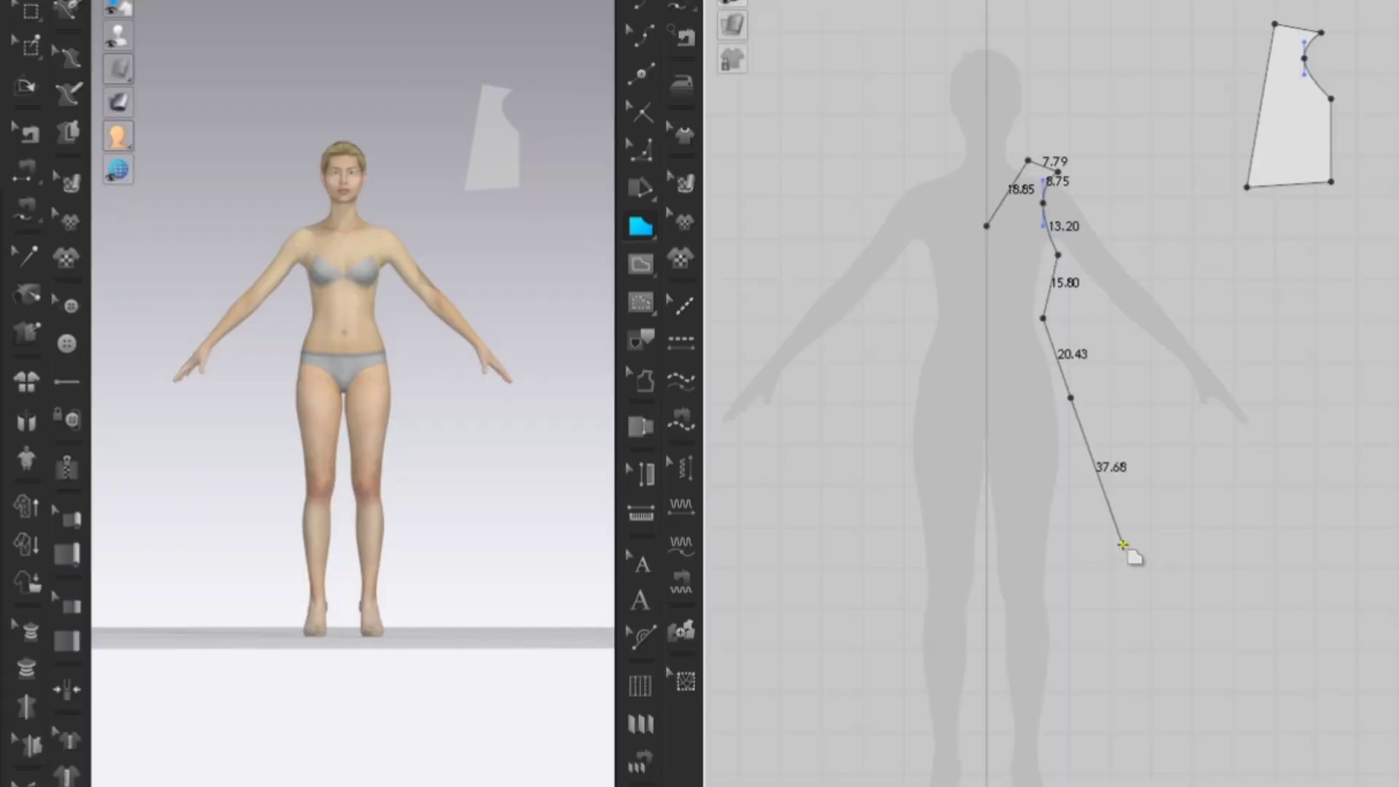
pyautogui.click(1140, 538)
pyautogui.click(1002, 563)
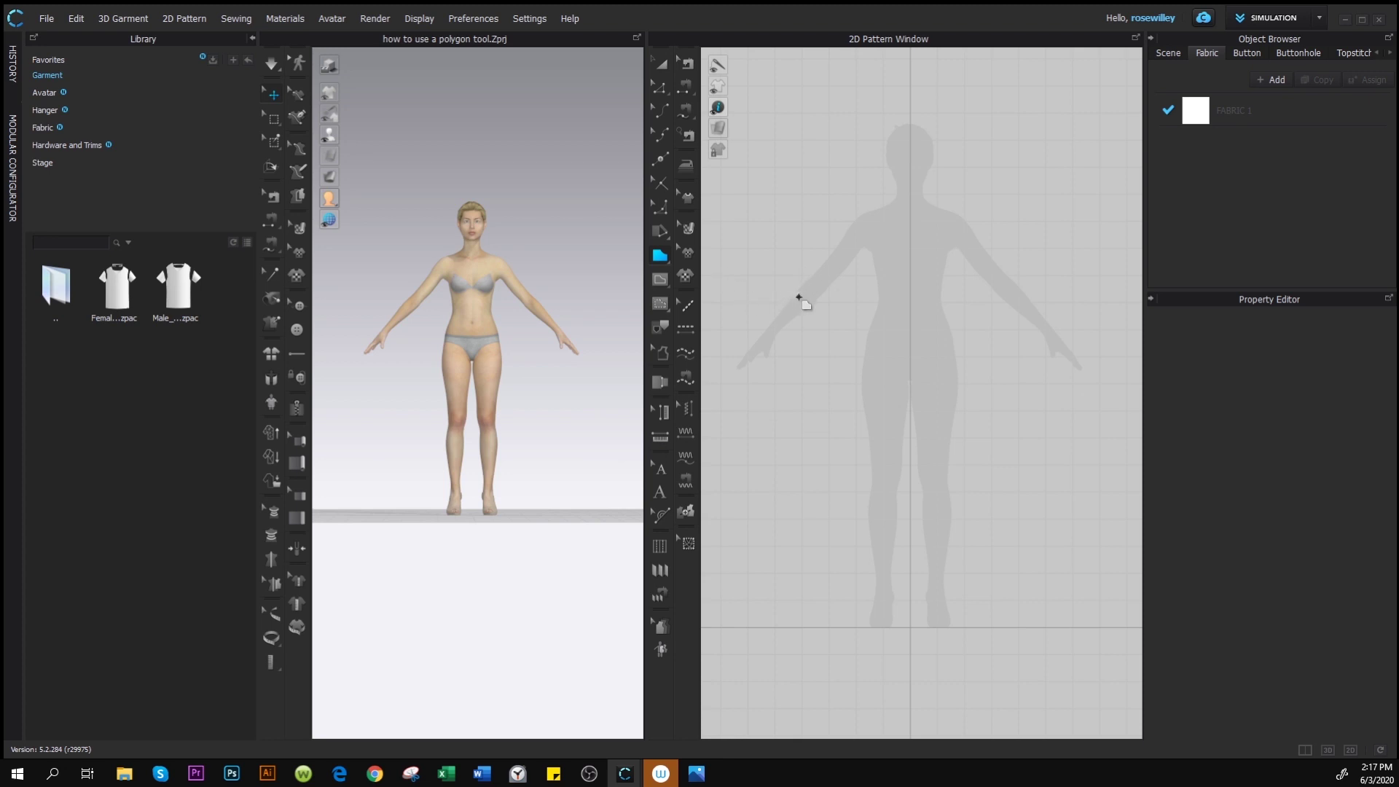
pyautogui.click(661, 282)
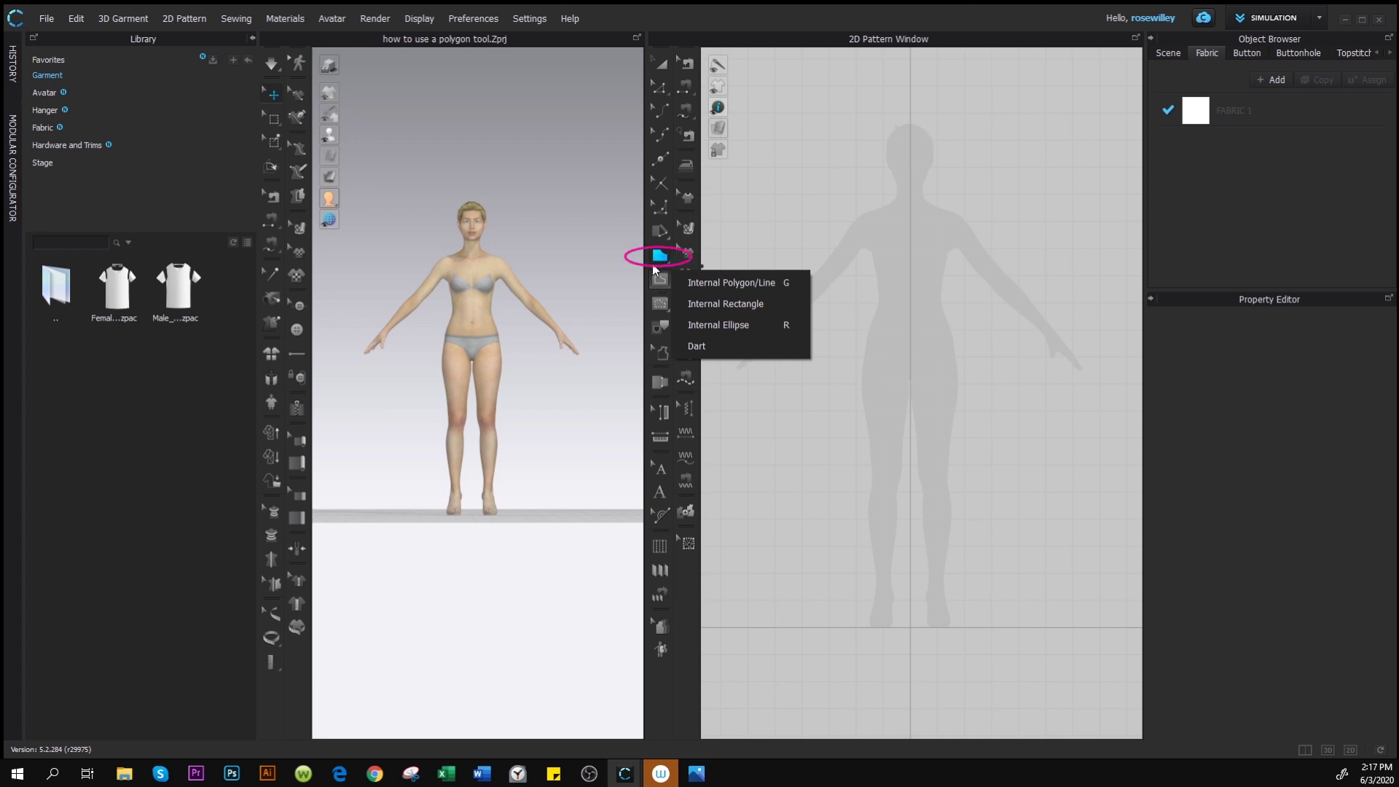
pyautogui.click(662, 257)
pyautogui.click(661, 256)
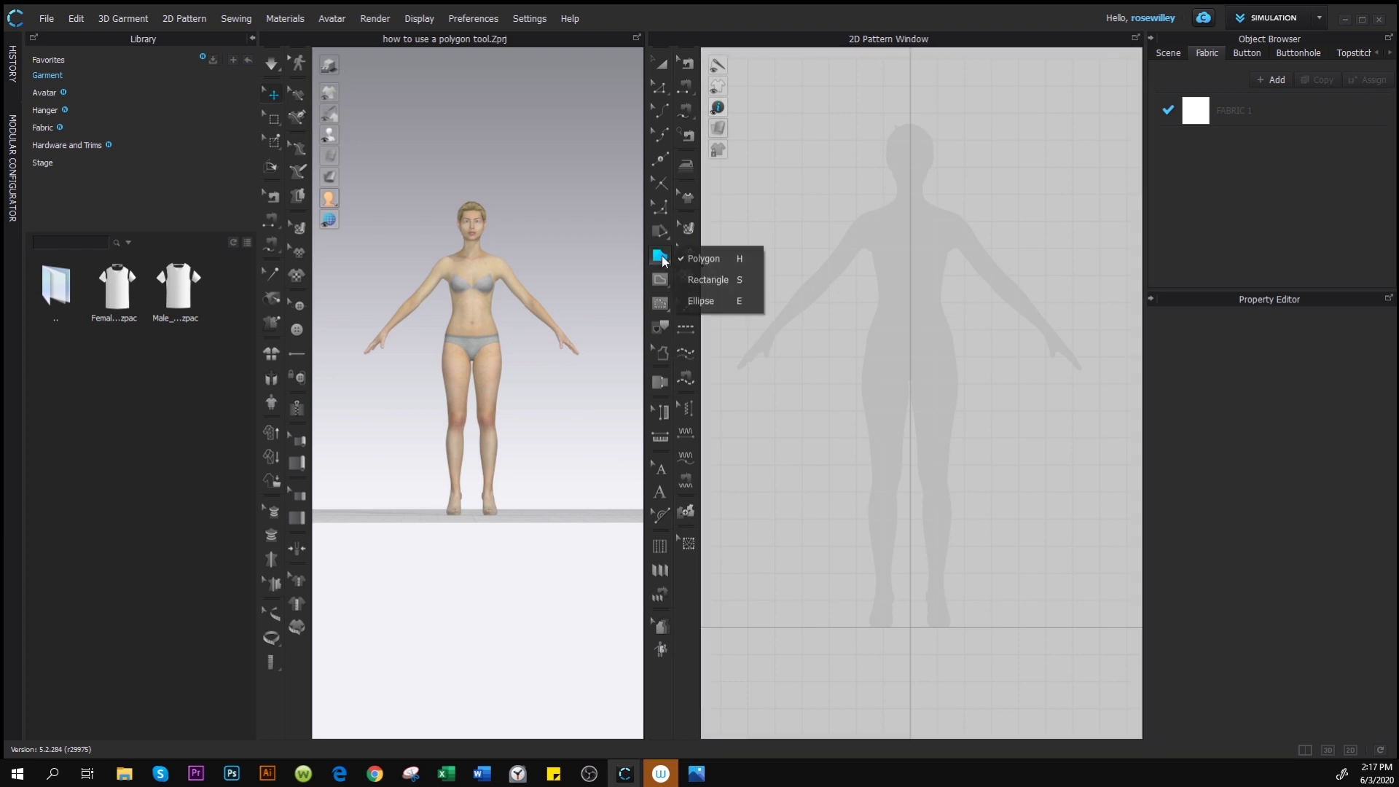
pyautogui.click(660, 262)
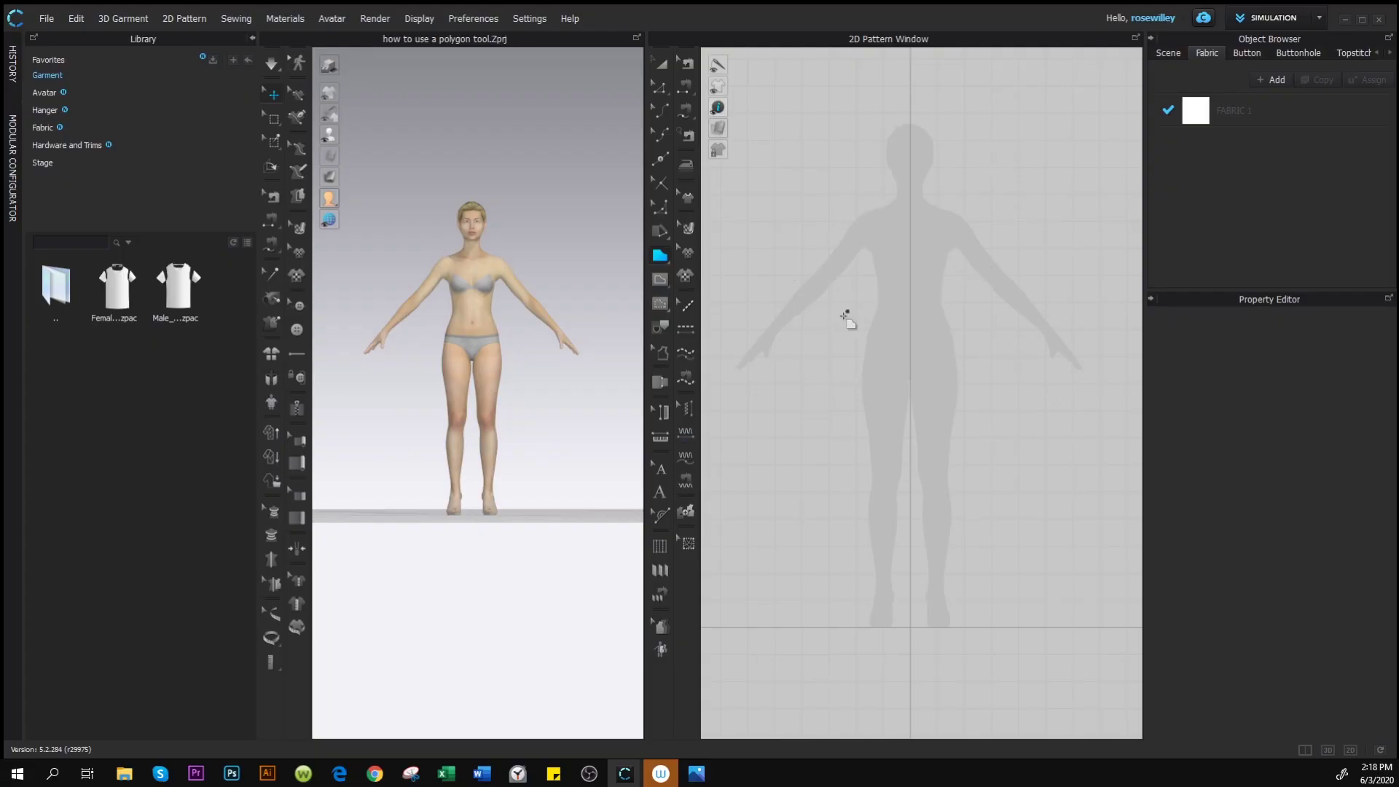
# - Choose the Polygon tool and dismiss the shape options to start a new outline
pyautogui.click(660, 261)
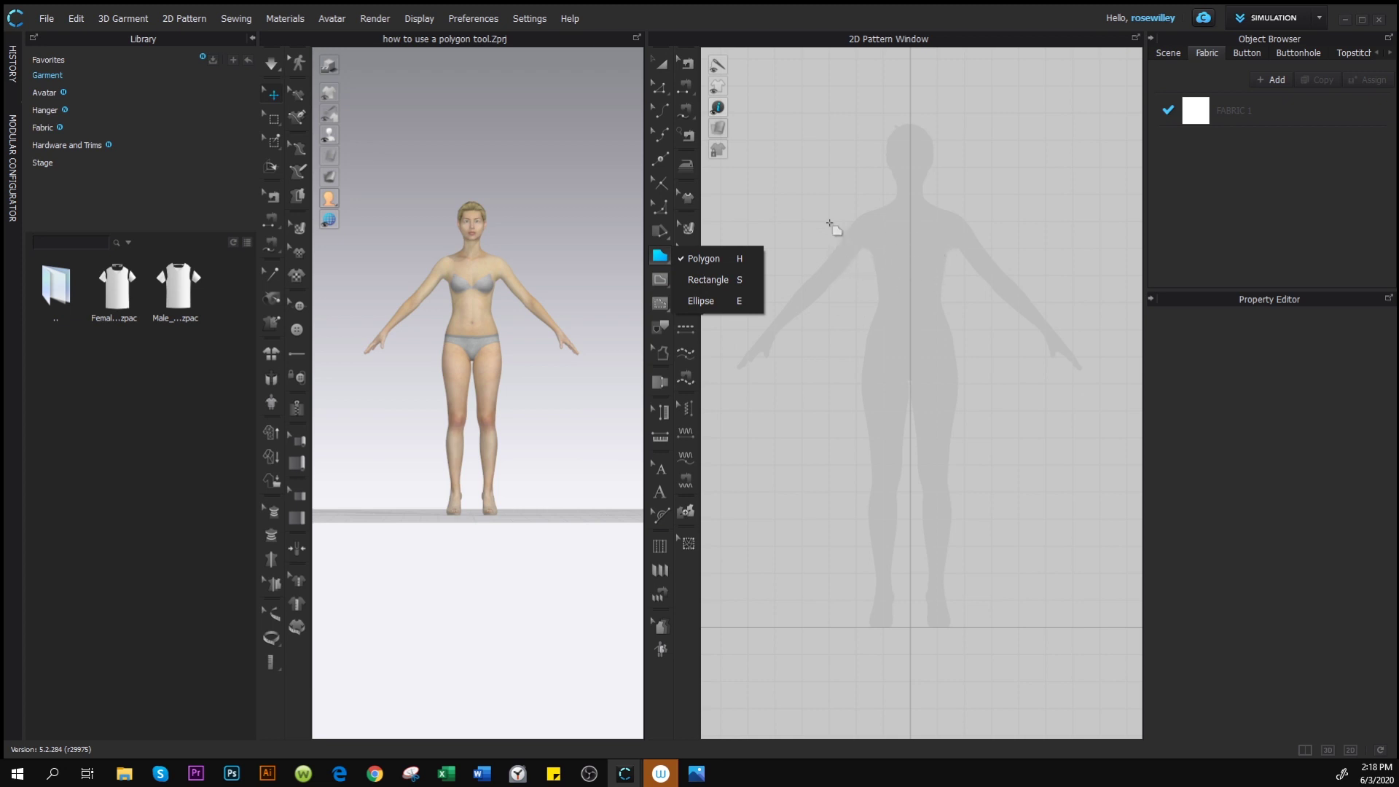
pyautogui.click(783, 219)
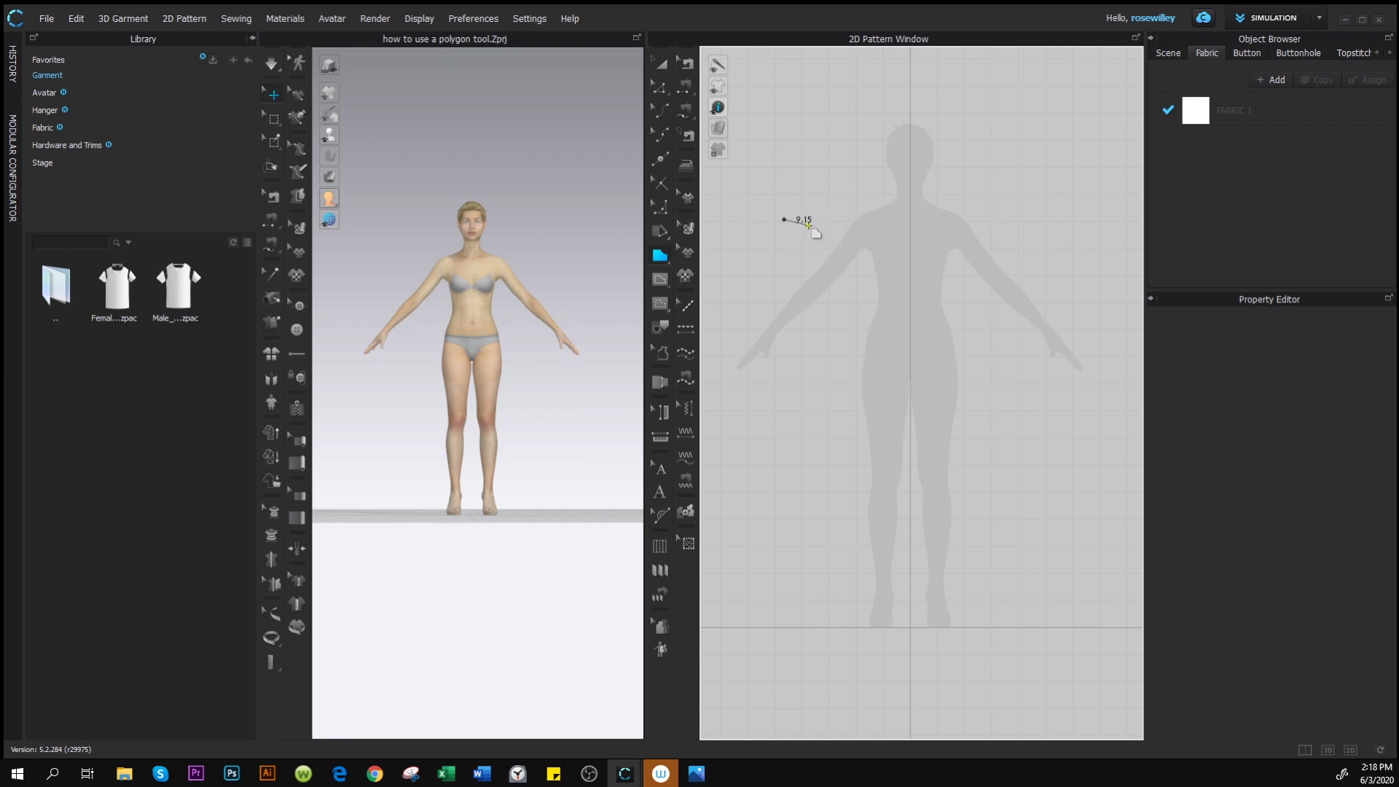
# - Outline shoulder, curved armhole to underarm and both hem corners, then close at the start
pyautogui.click(842, 230)
pyautogui.moveTo(828, 263); pyautogui.dragTo(823, 288)
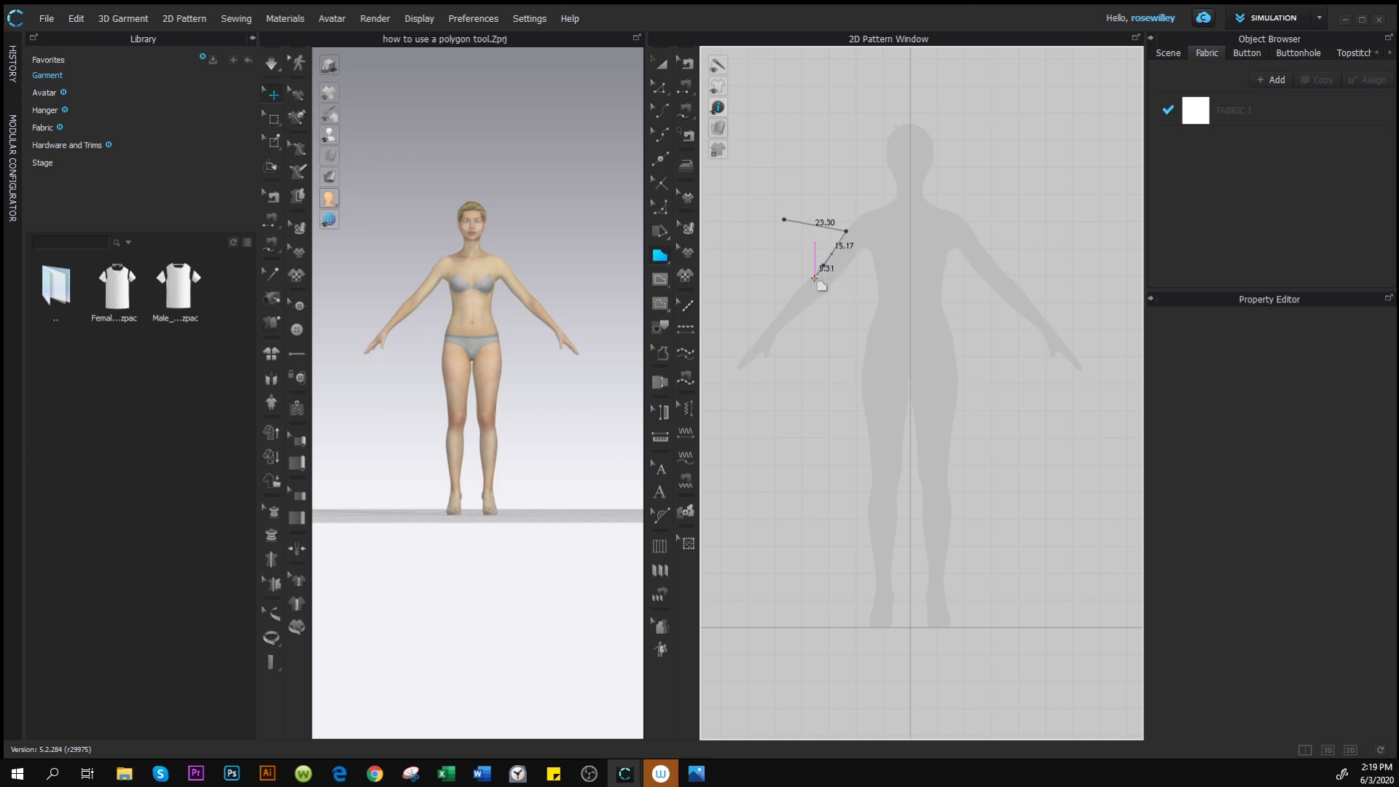
pyautogui.click(859, 319)
pyautogui.click(861, 430)
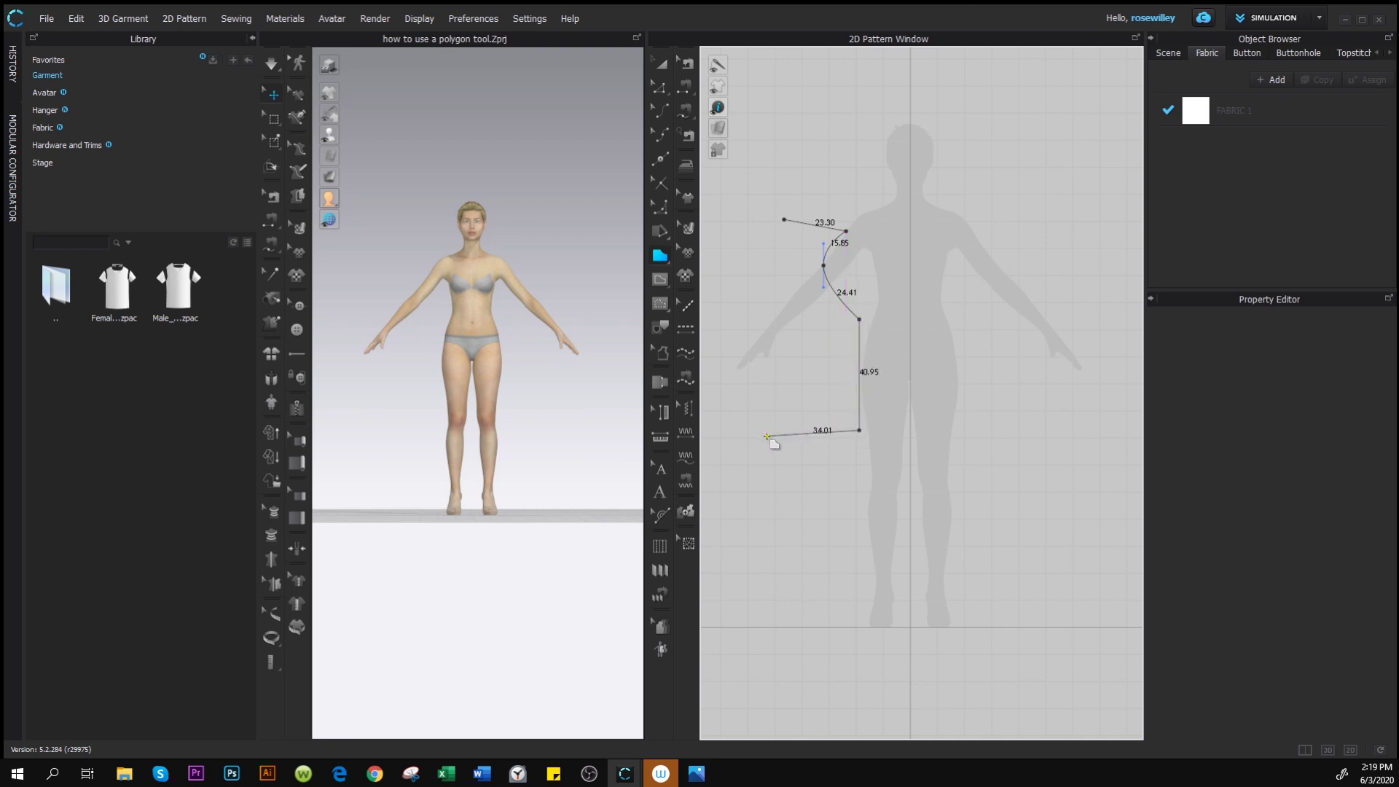
pyautogui.click(746, 439)
pyautogui.click(785, 222)
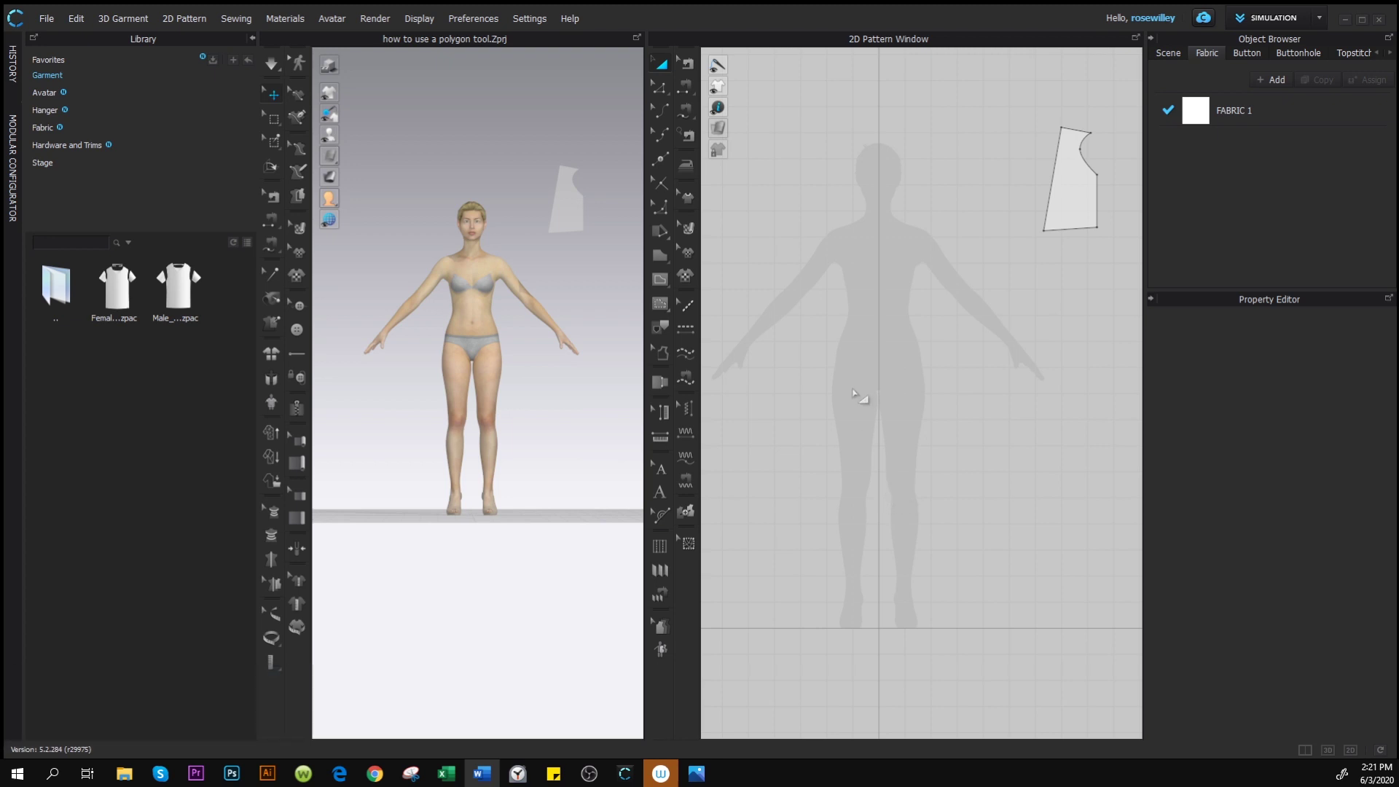
# - Pick the Polygon tool from the 2D Pattern Window toolbar
pyautogui.click(659, 258)
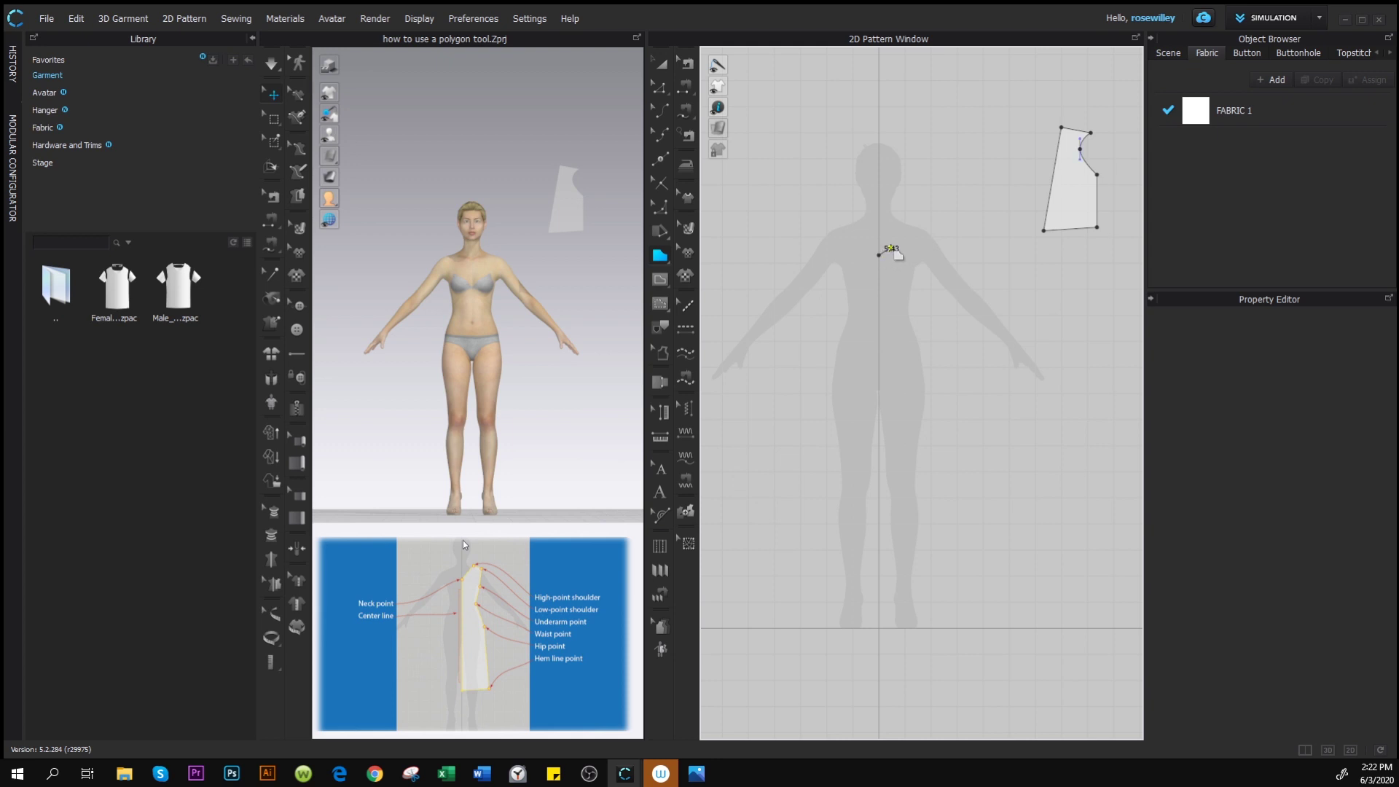
# - Place the centre-line neck point, then the underarm, waist, hip and side hem points
pyautogui.click(880, 254)
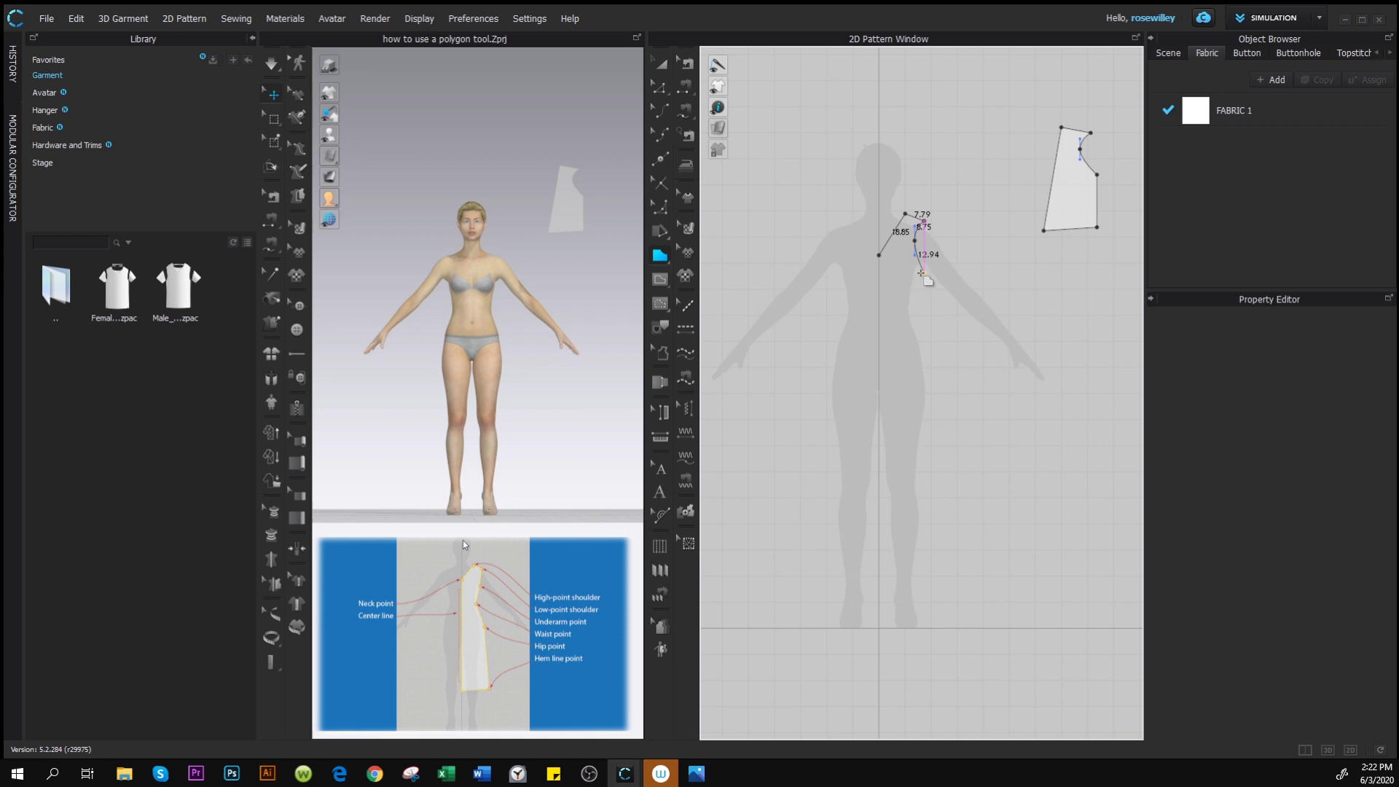
pyautogui.click(924, 273)
pyautogui.click(915, 314)
pyautogui.click(931, 363)
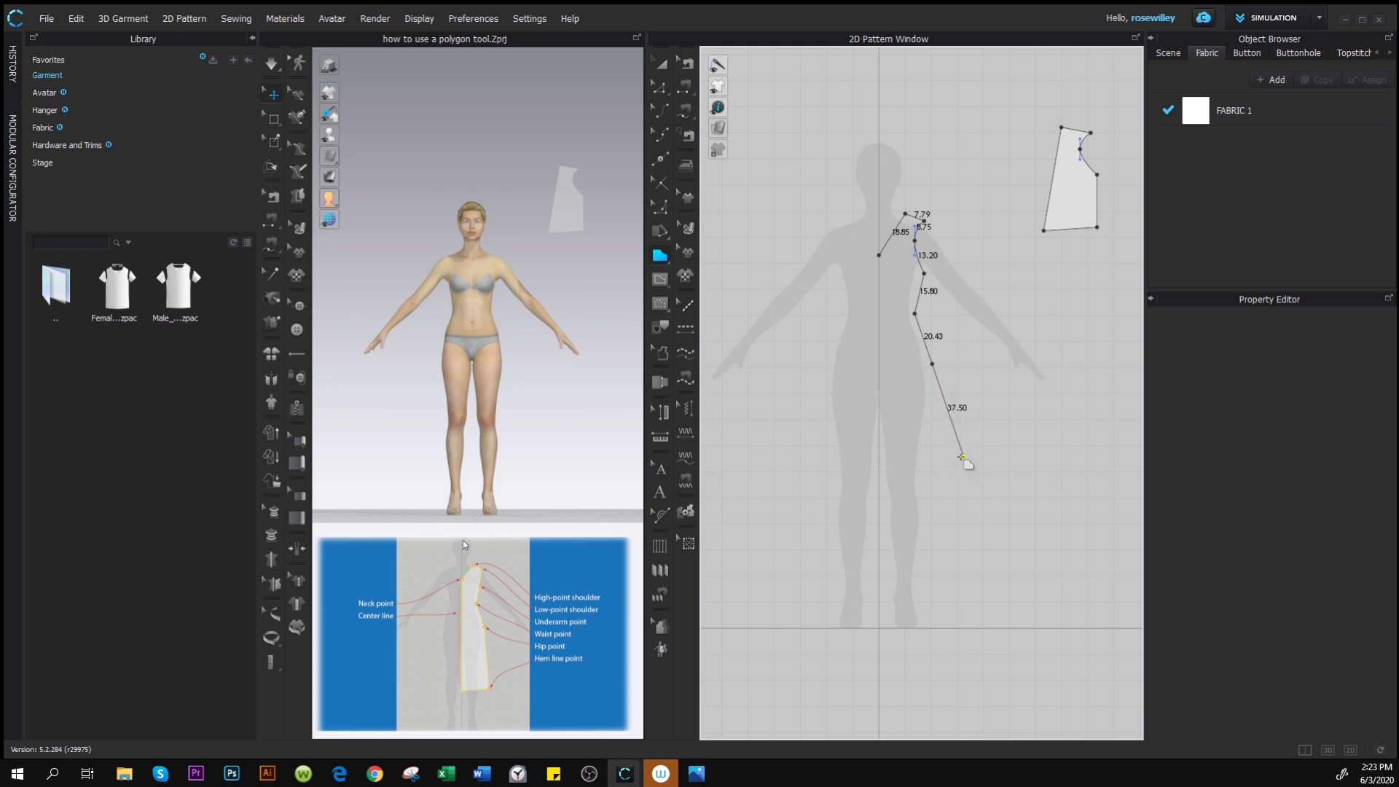
pyautogui.click(963, 455)
# - Add the centre-line hem corner and bring the closing point up to the neck
pyautogui.click(878, 472)
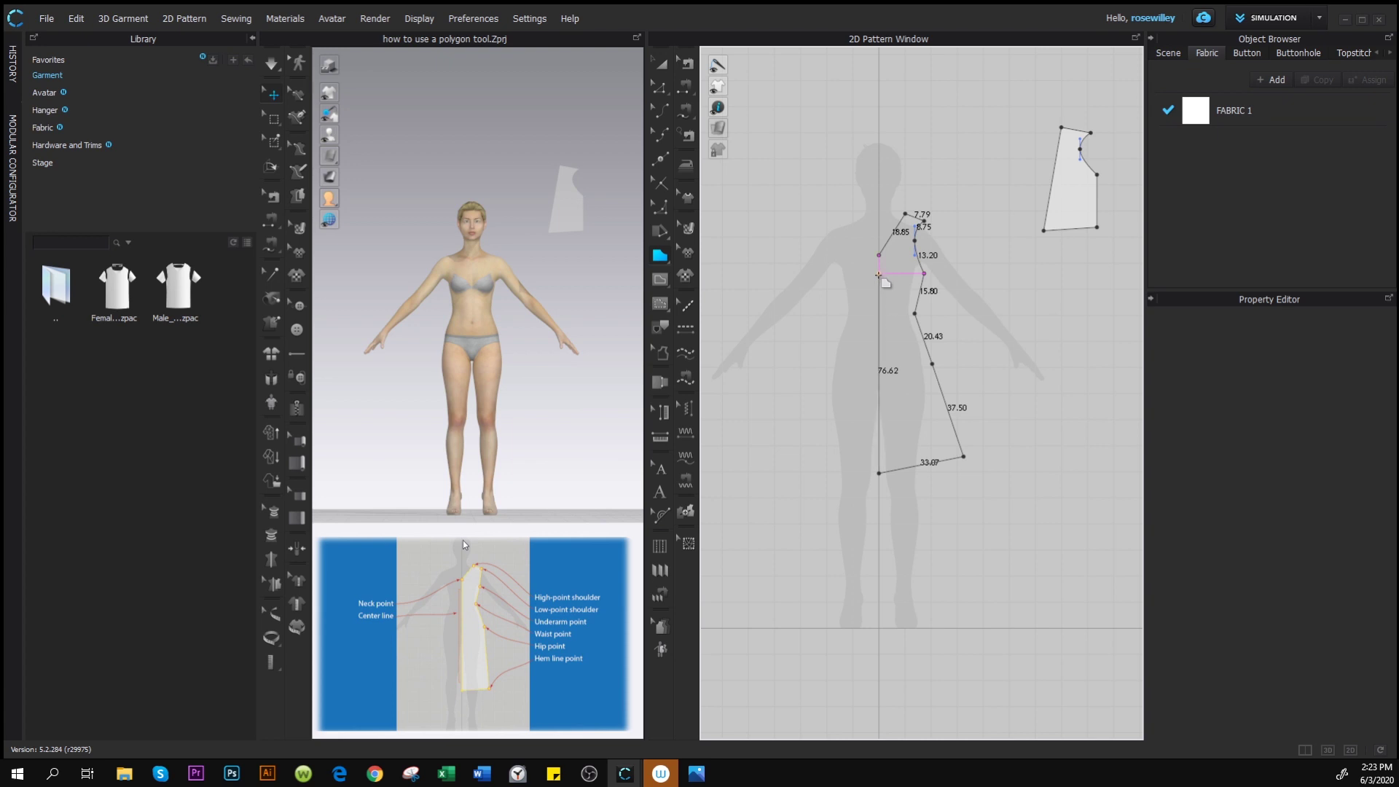
pyautogui.moveTo(882, 282); pyautogui.dragTo(882, 284)
pyautogui.moveTo(884, 287)
pyautogui.mouseDown()
pyautogui.moveTo(886, 273)
pyautogui.moveTo(897, 283)
pyautogui.moveTo(883, 282)
pyautogui.moveTo(887, 264)
pyautogui.mouseUp()
pyautogui.click(881, 256)
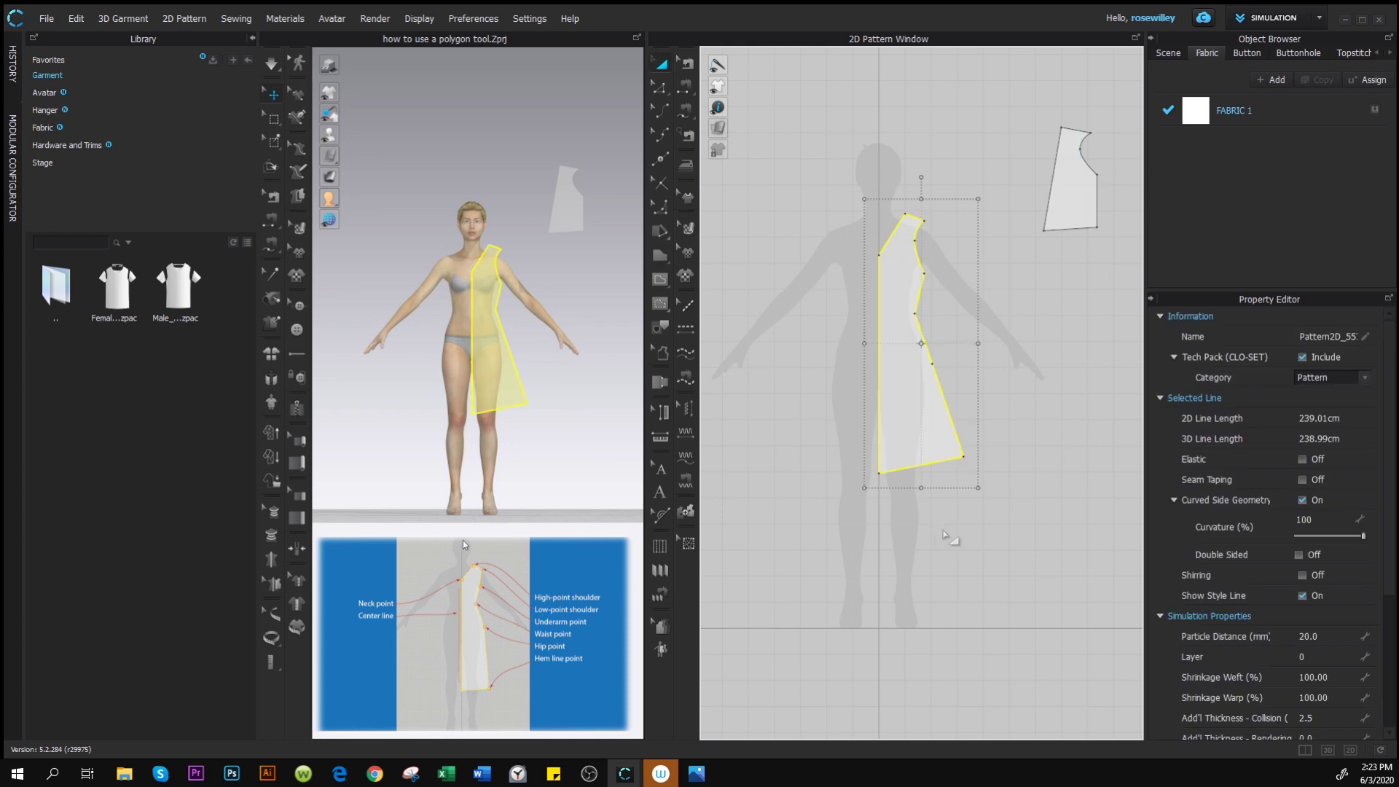